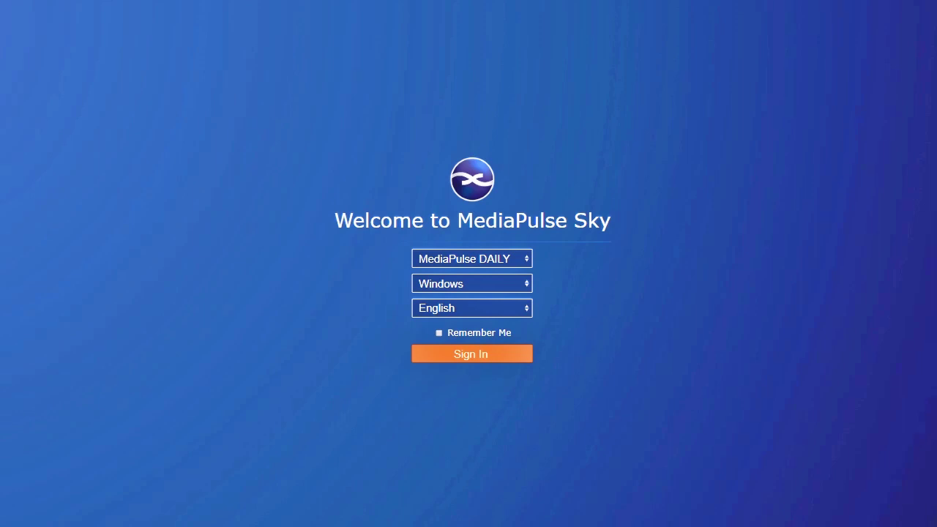
Sign in to MediaPulse Sky, then toggle the navigation panel open and closed.
left_click(471, 354)
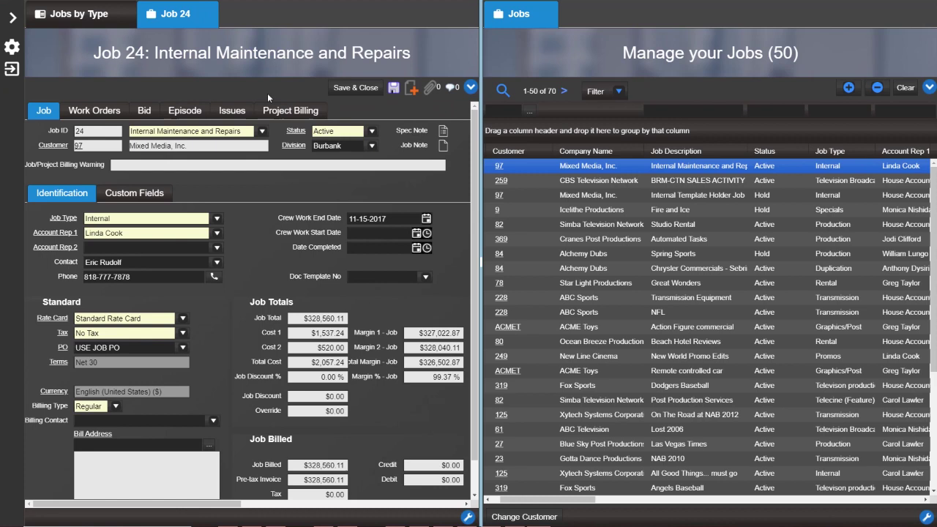
left_click(13, 17)
left_click(15, 19)
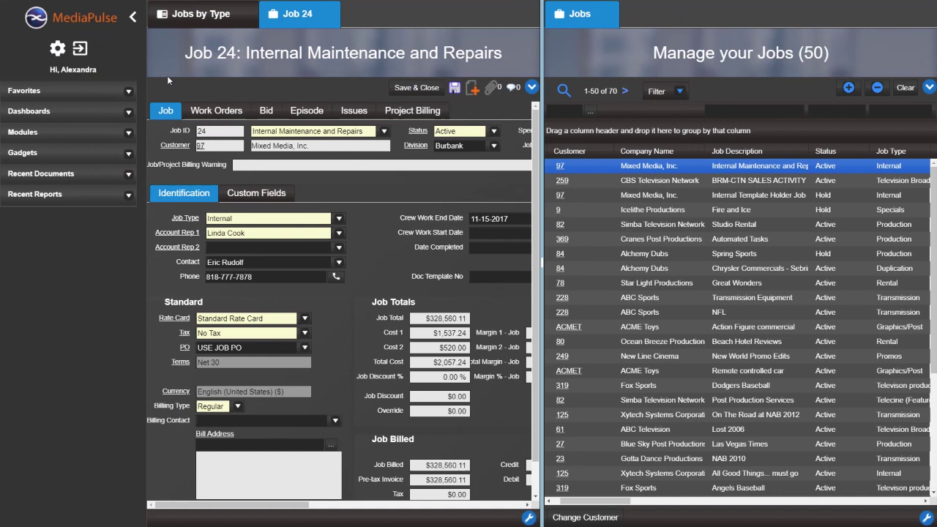
left_click(132, 17)
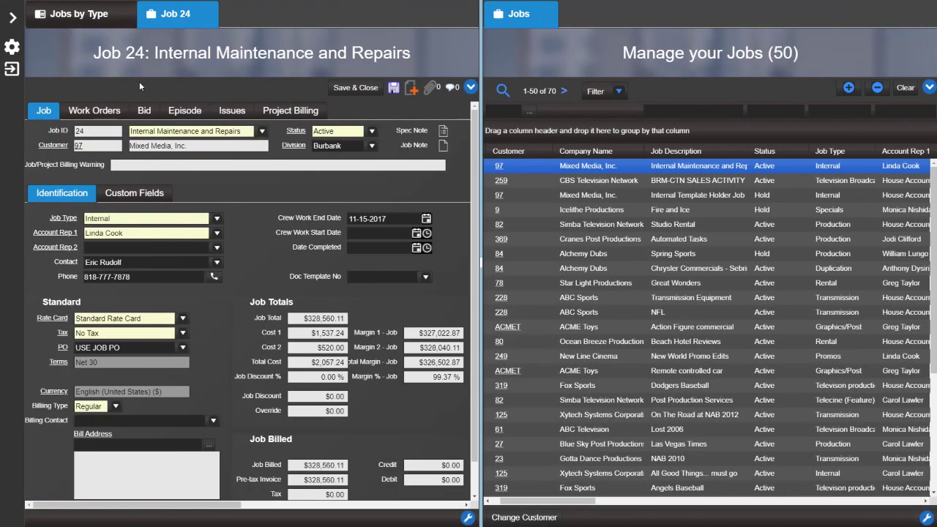
Expand the navigation panel, show the Favorites entries, then hide them again.
left_click(11, 18)
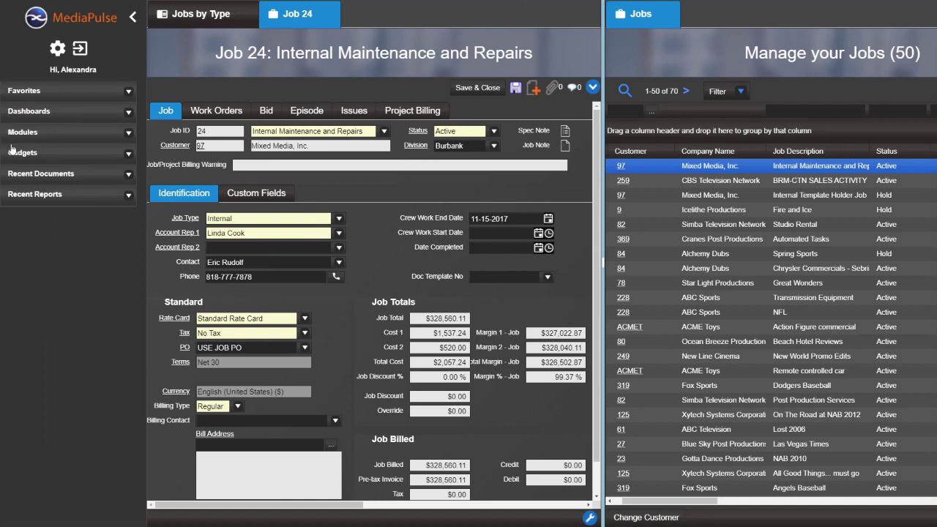
left_click(63, 92)
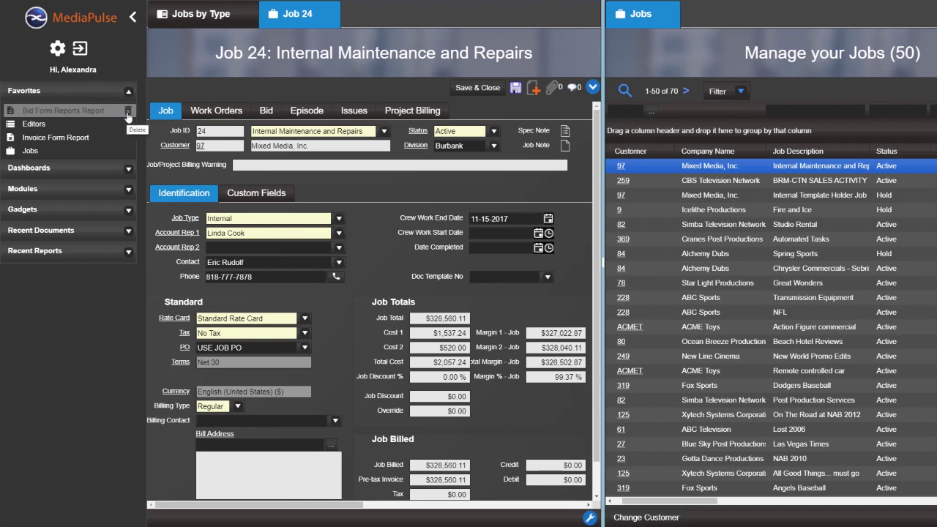
left_click(113, 93)
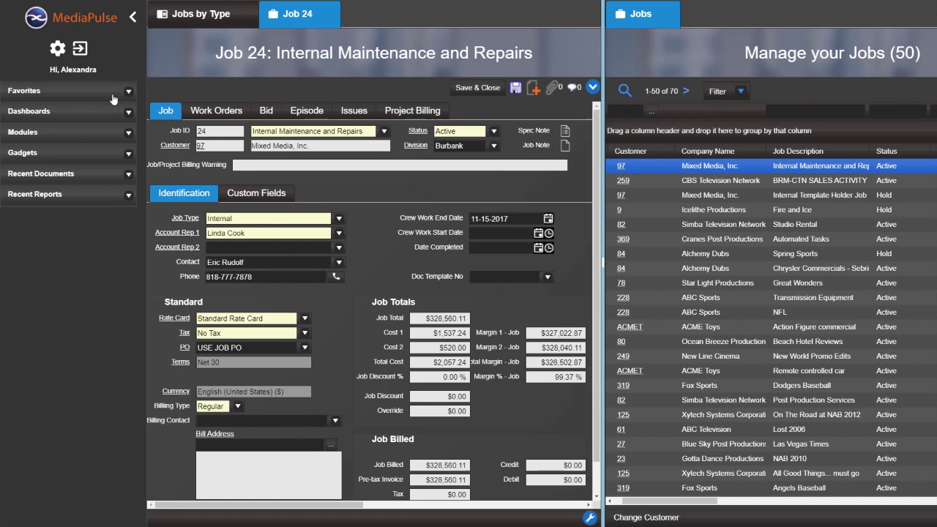
Open the Options settings from the gear menu.
left_click(59, 50)
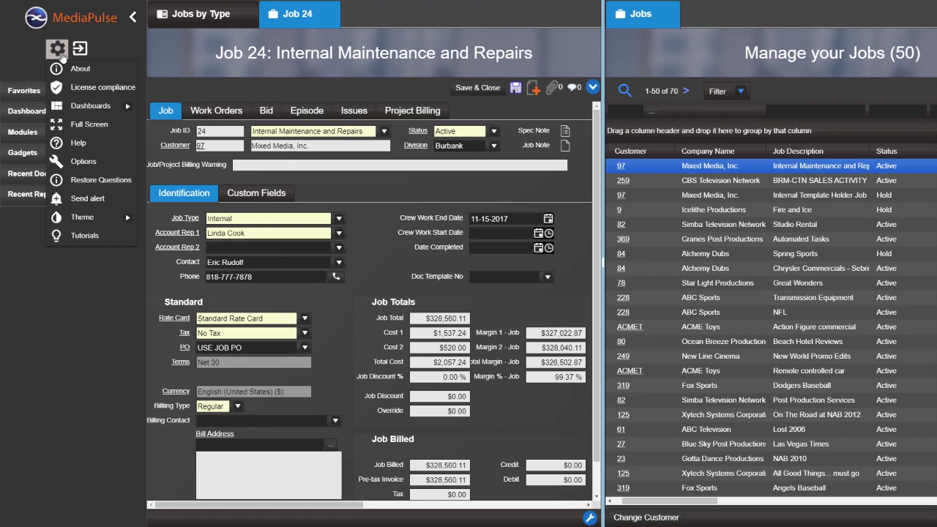
mouse_move(100, 109)
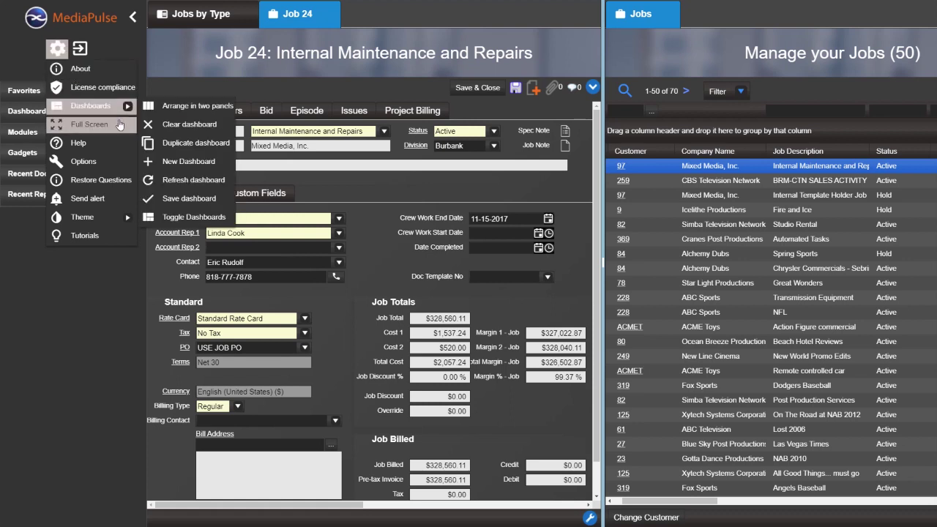
left_click(114, 161)
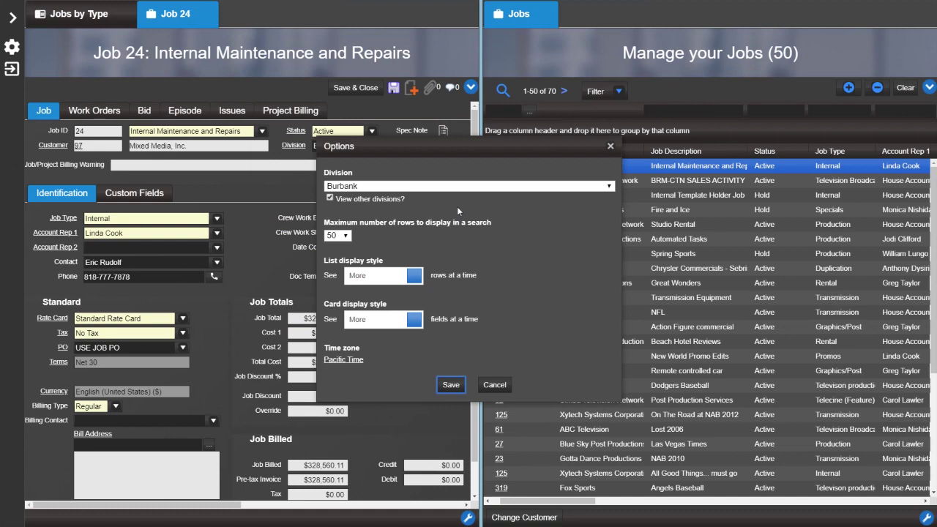
Save options with Burbank division, Pacific Time, 50 rows per search, and compact list and card display.
left_click(469, 186)
left_click(470, 187)
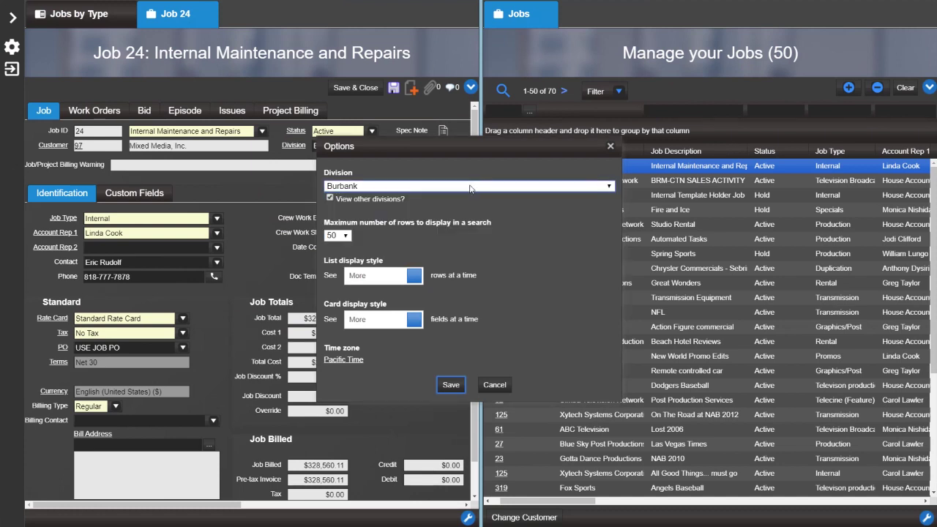
left_click(347, 361)
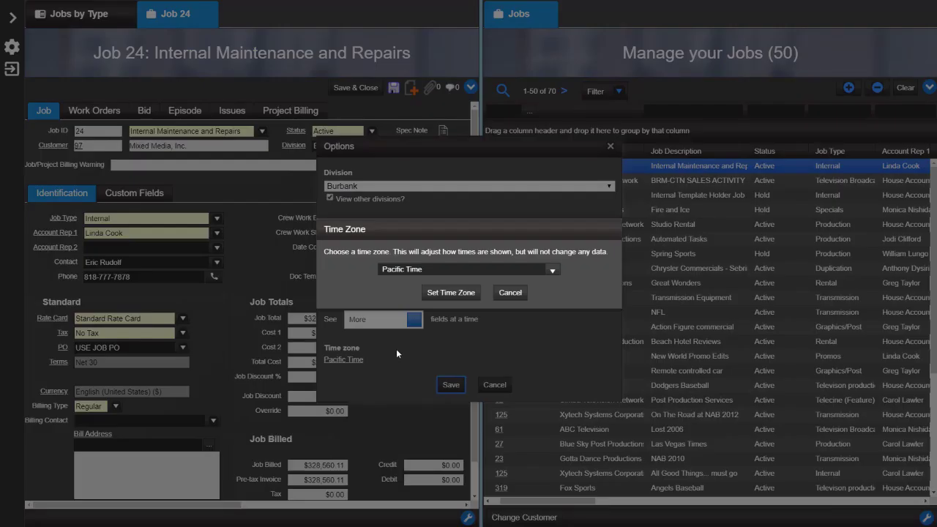
left_click(450, 292)
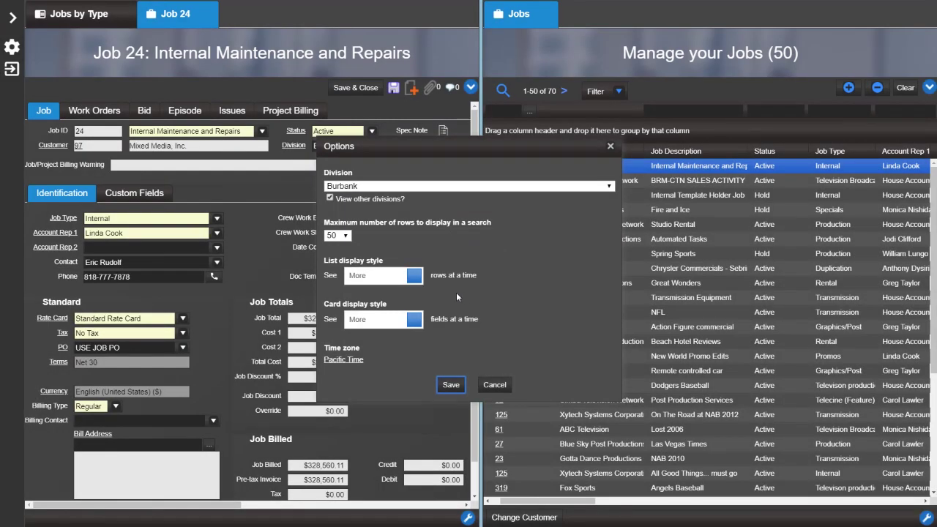
left_click(347, 235)
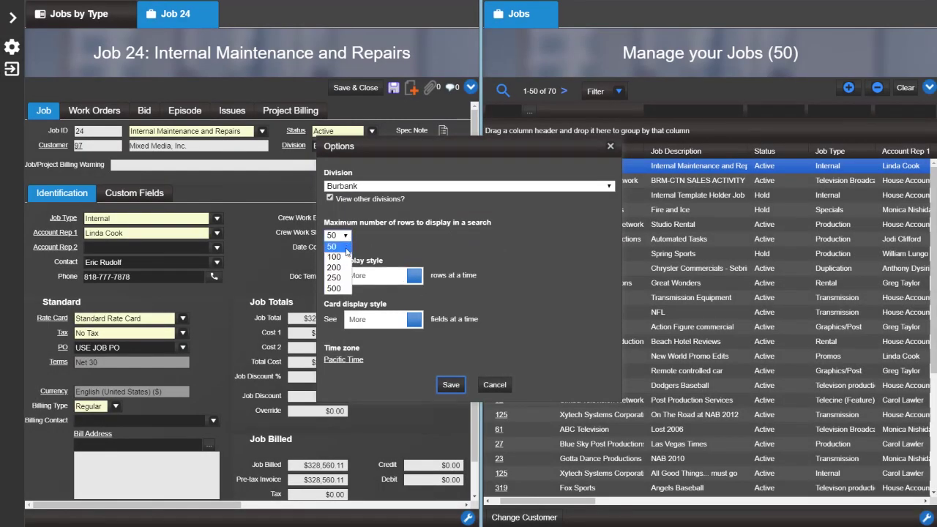
left_click(523, 290)
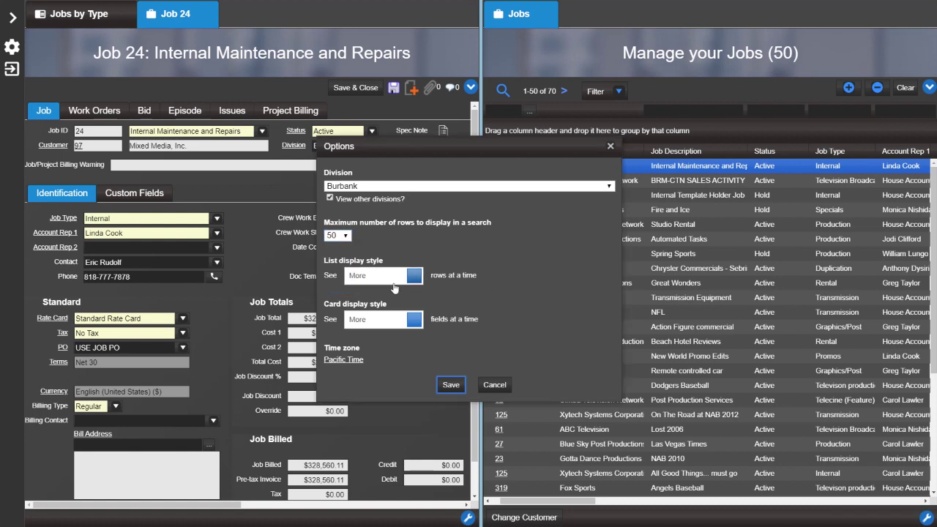
left_click(351, 278)
left_click(352, 278)
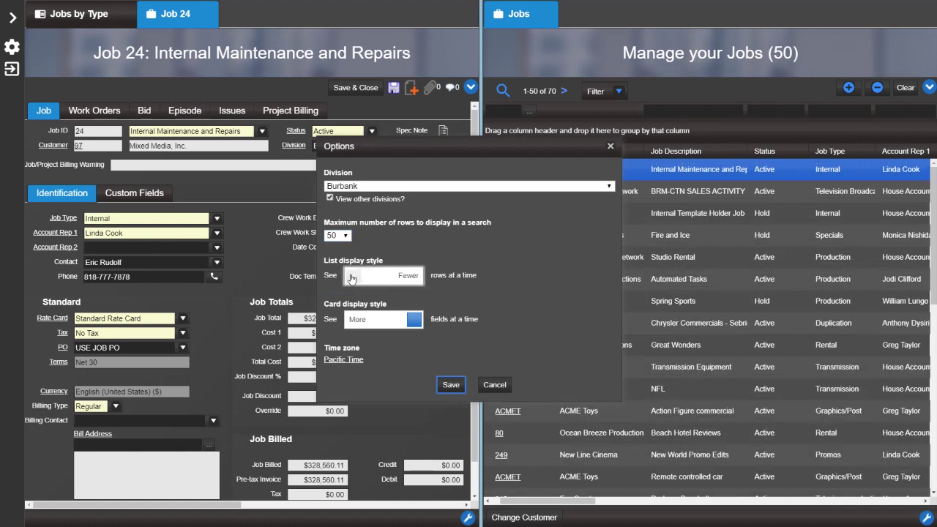
left_click(353, 322)
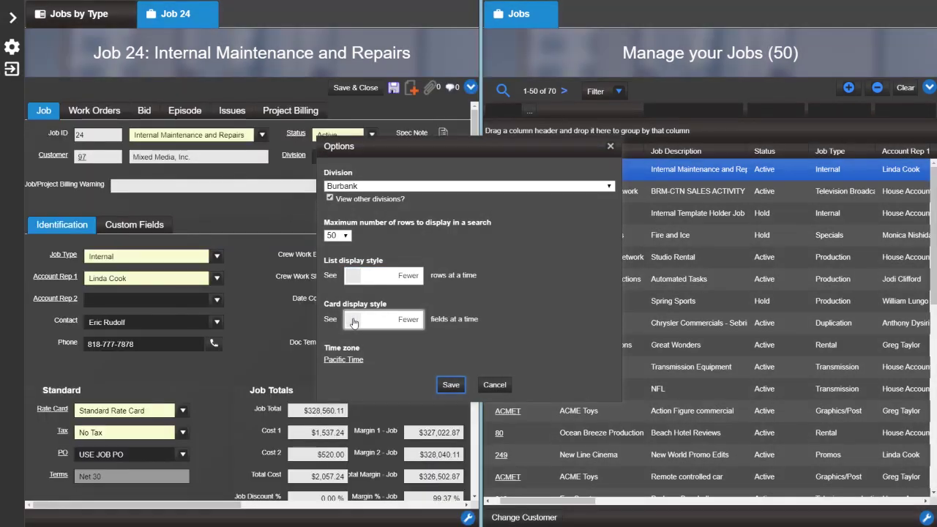
left_click(451, 384)
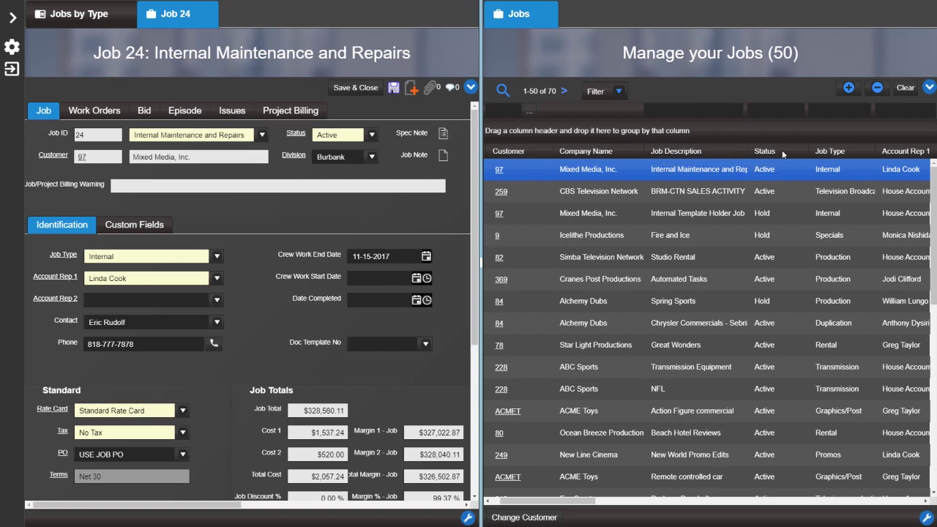
left_click(630, 153)
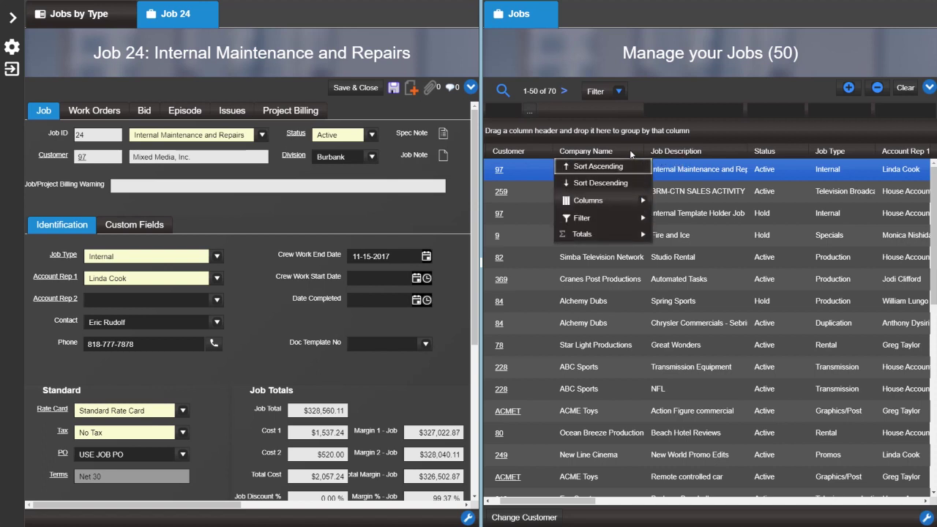
left_click(715, 130)
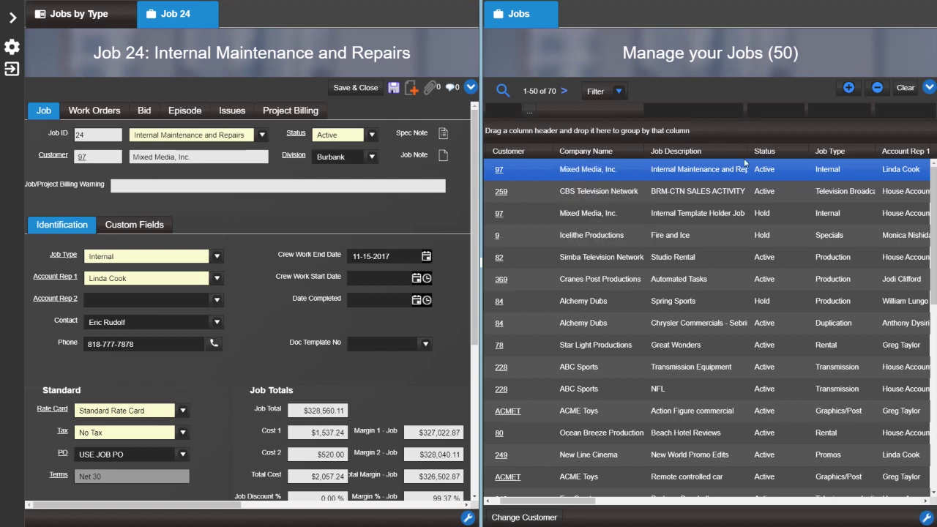
Change Internal Template Holder Job, Fire and Ice and Spring Sports to Active via Grid Update: Jobs, then save.
left_click(784, 216, "ctrl")
left_click(781, 235, "ctrl")
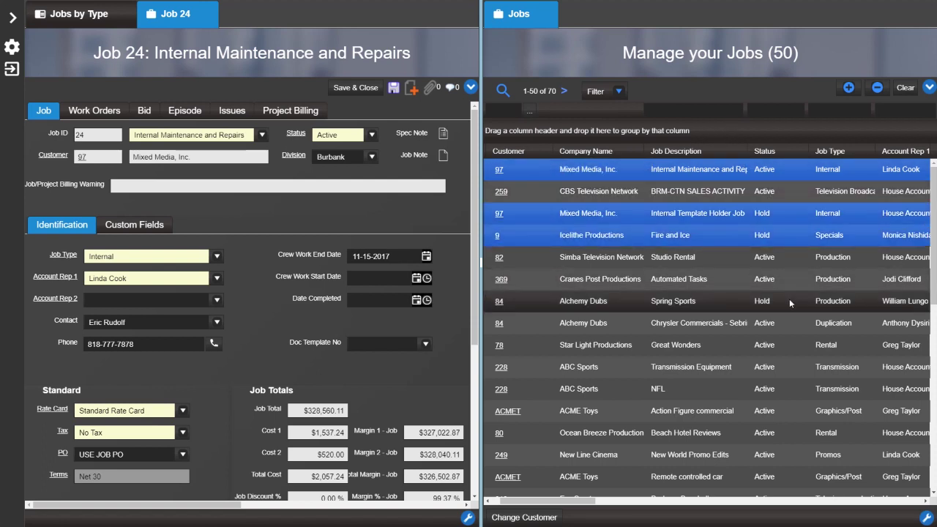
left_click(789, 298, "ctrl")
left_click(929, 87)
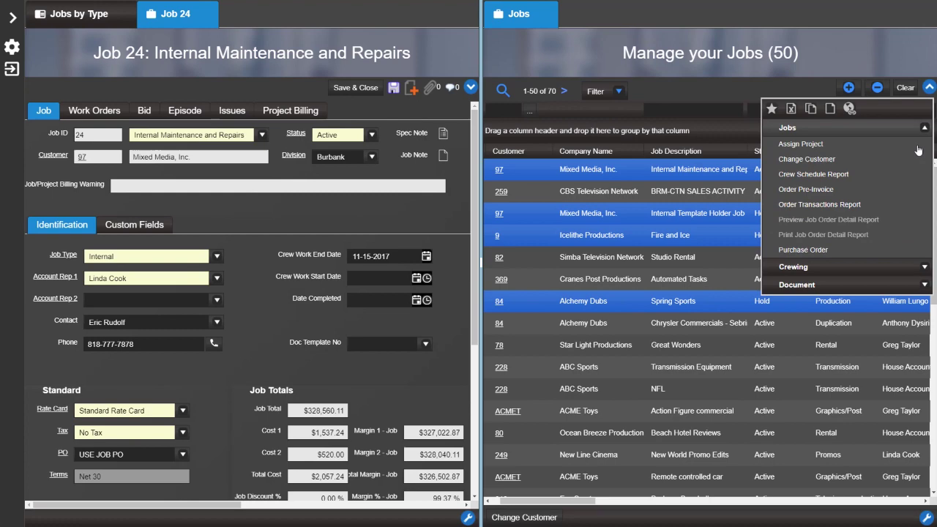
left_click(882, 286)
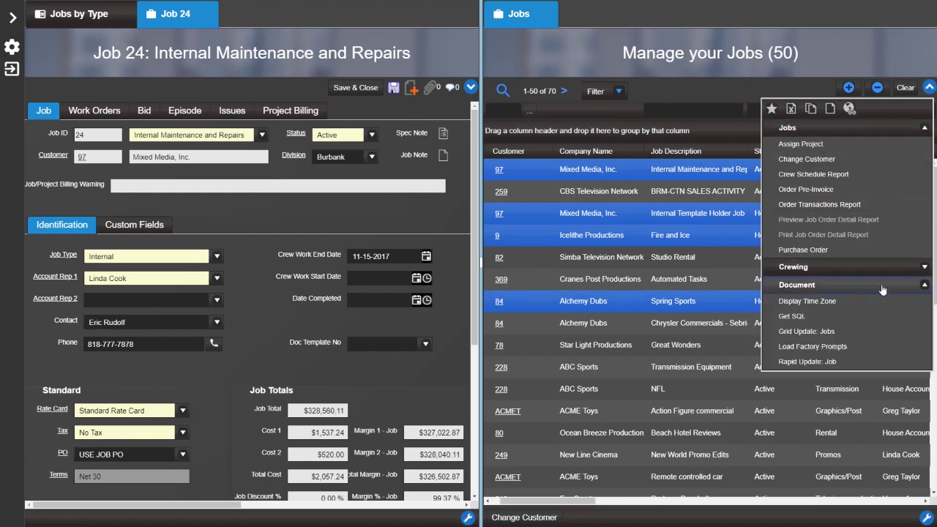
left_click(853, 330)
left_click(799, 168)
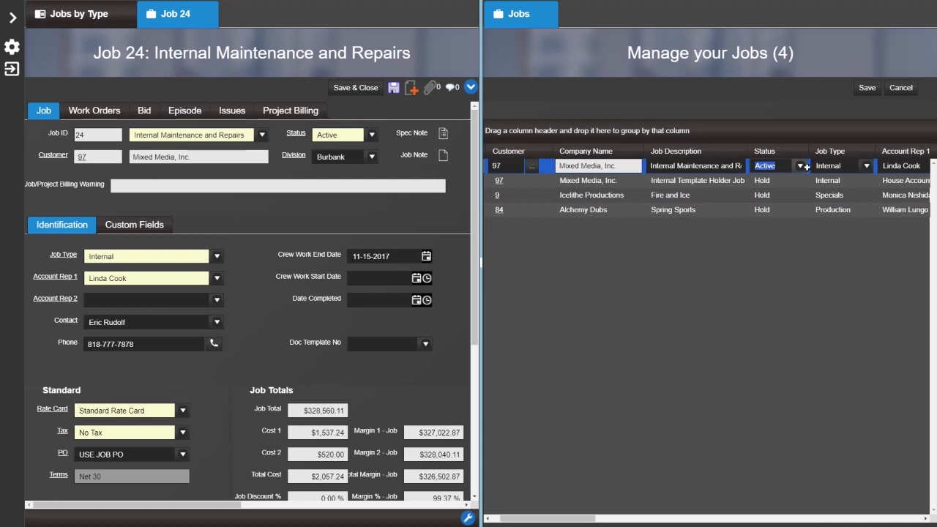
left_click_drag(804, 178, 808, 216)
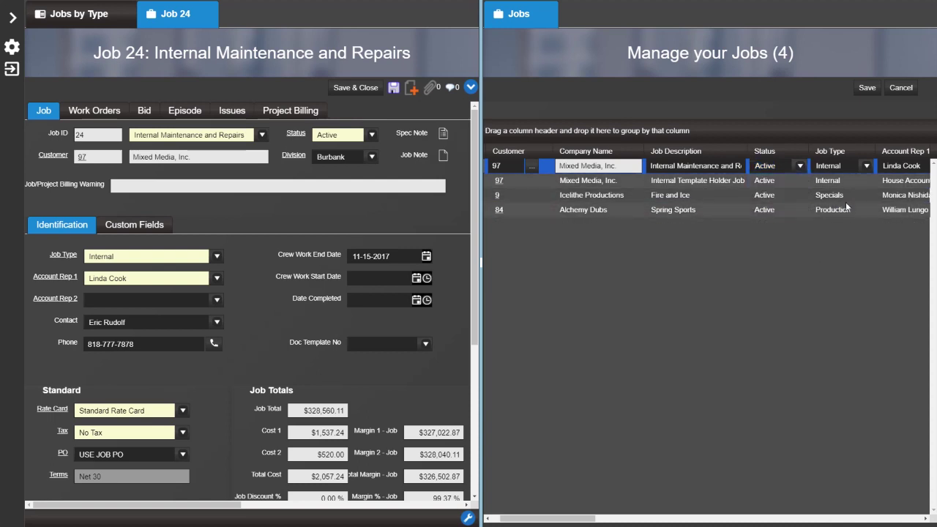
left_click(866, 88)
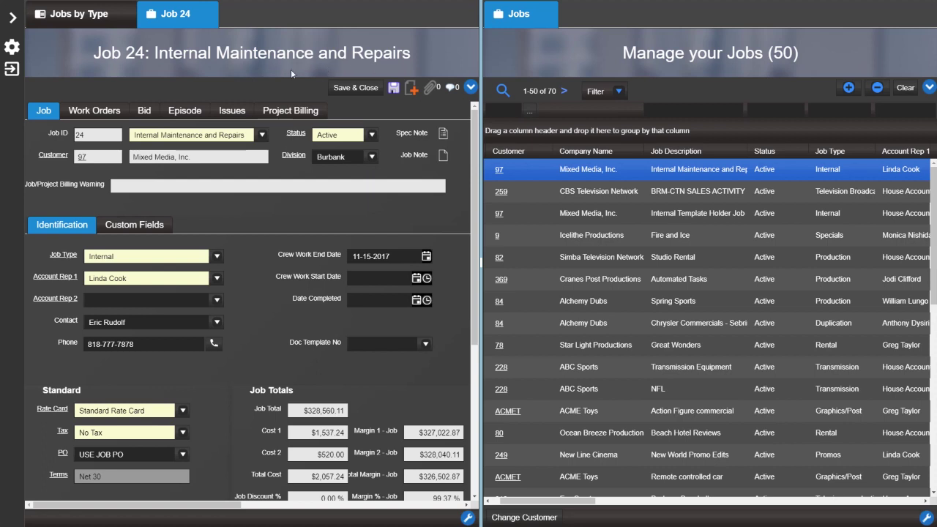
Check the work order scheduling, then drill into the Production slice of the Jobs by Type chart.
left_click(105, 112)
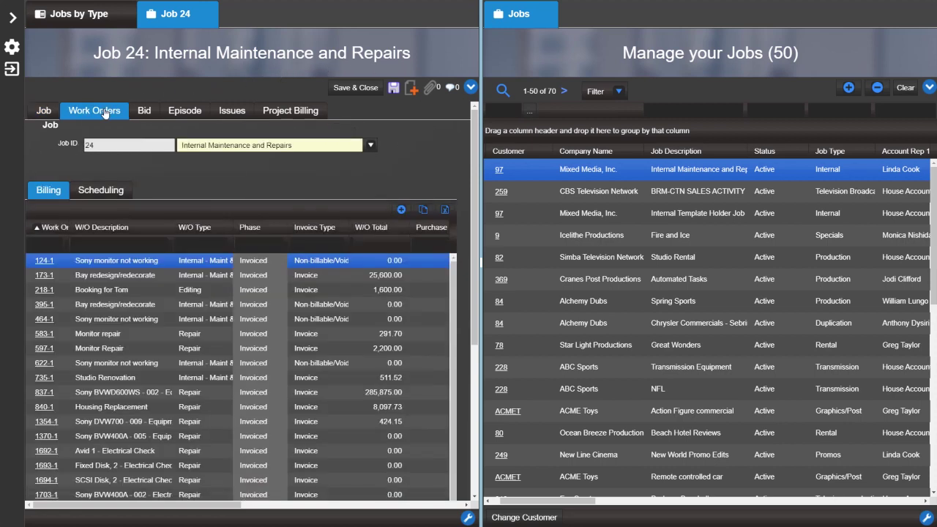
left_click(93, 193)
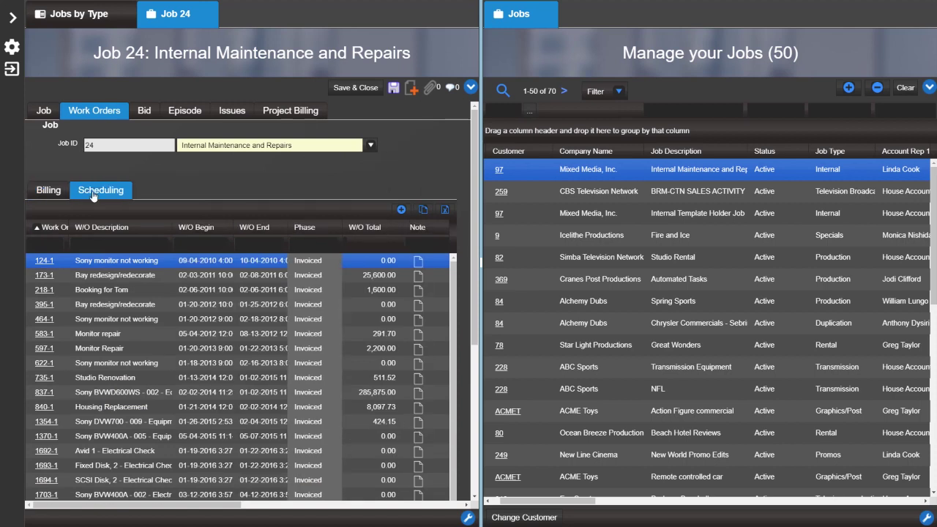
left_click(83, 14)
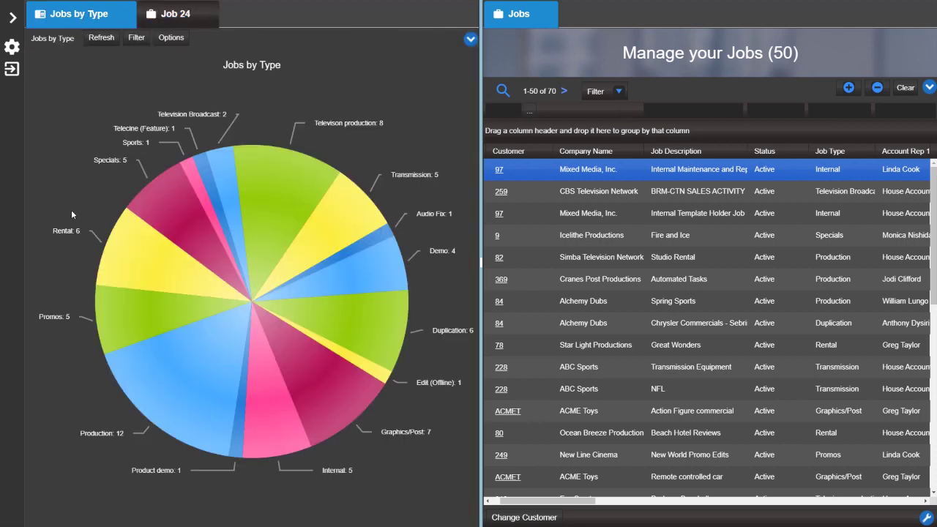
left_click(176, 385)
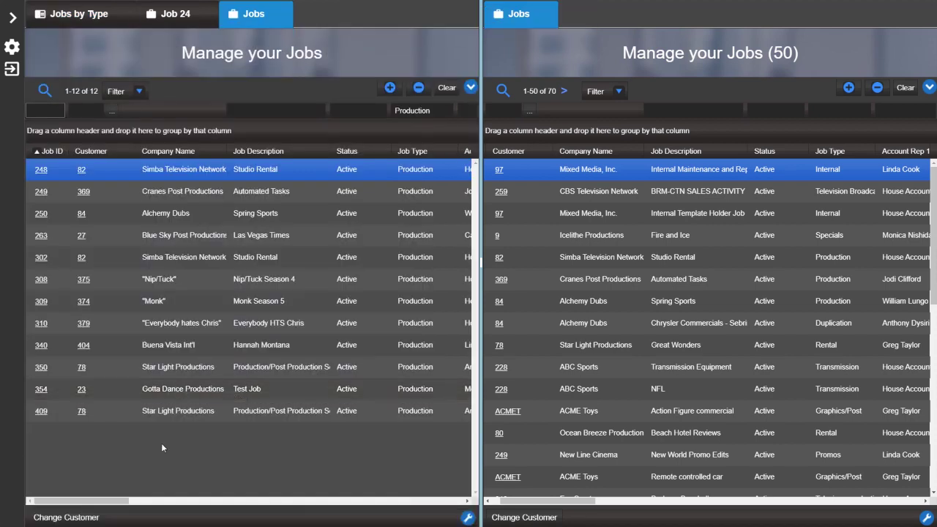
Open the Bid & Invoice Forms dashboard from the navigation panel's Dashboards list.
left_click(15, 18)
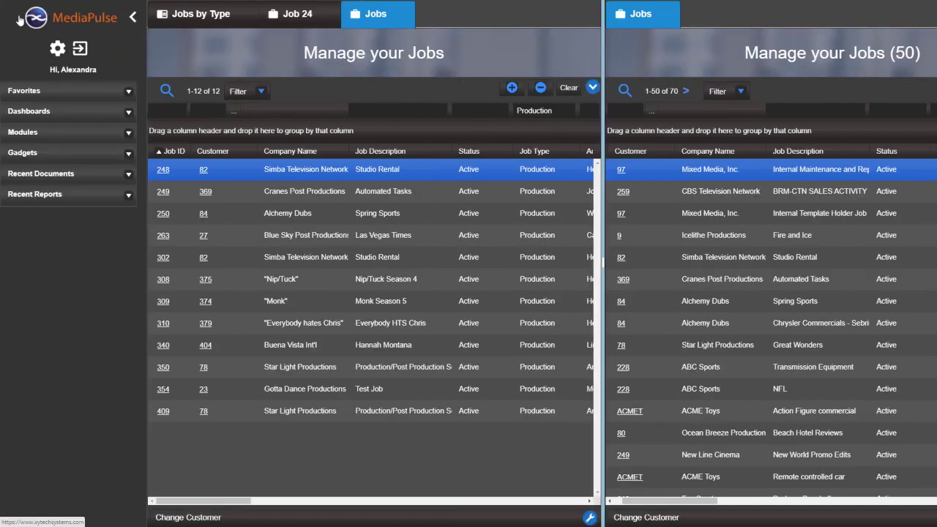
left_click(58, 115)
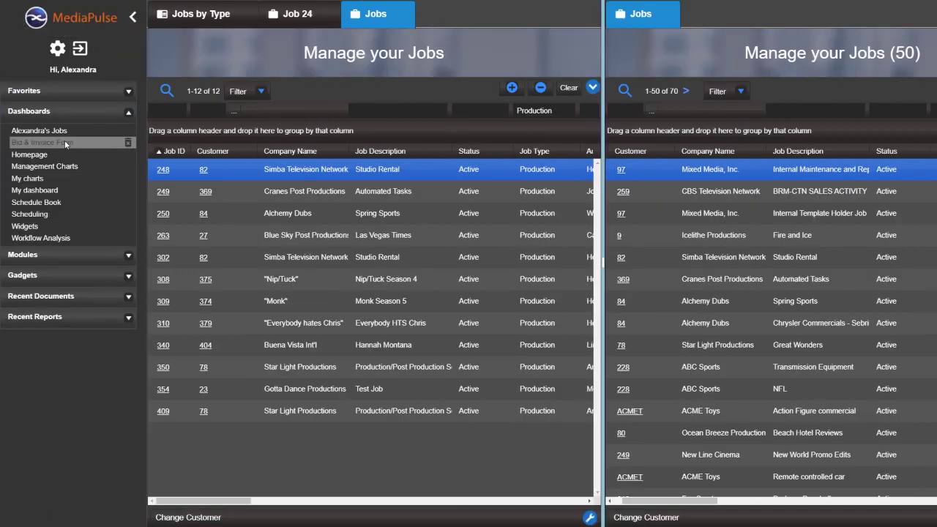
left_click(65, 142)
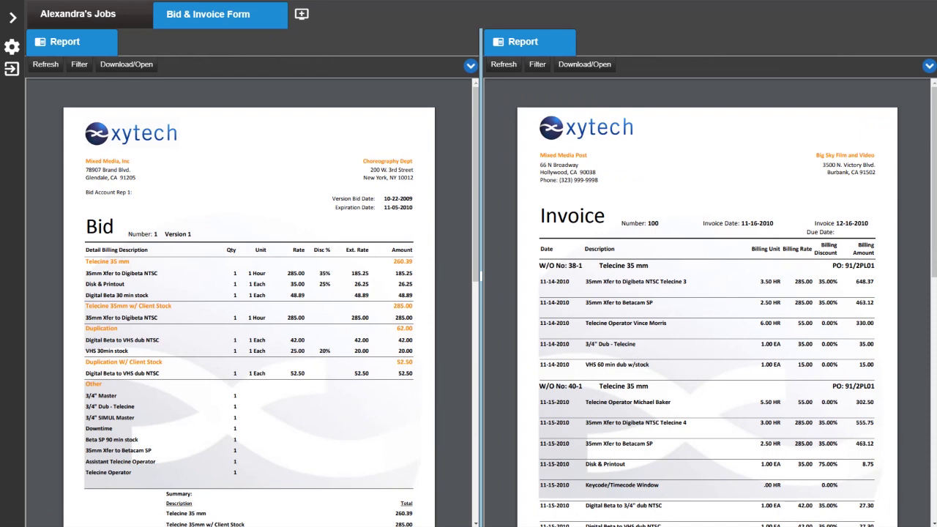